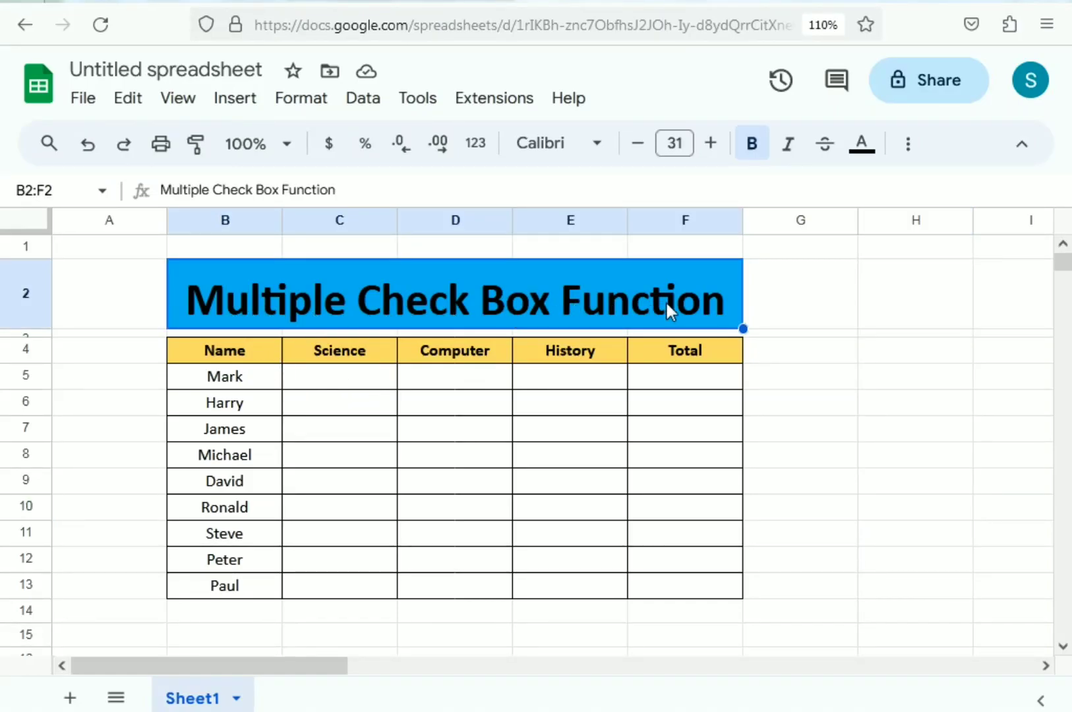
Highlight the Name, subject and Total cell ranges for the nine students in turn.
left_click_drag(249, 357, 232, 586)
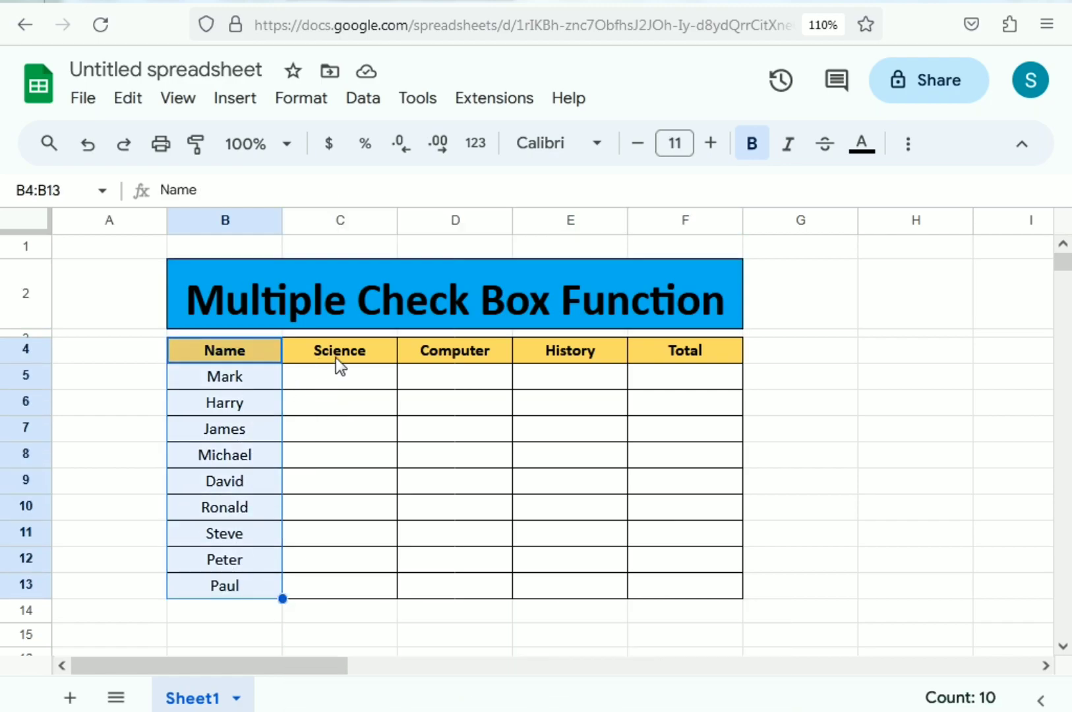
left_click_drag(323, 359, 568, 377)
left_click_drag(568, 423, 581, 576)
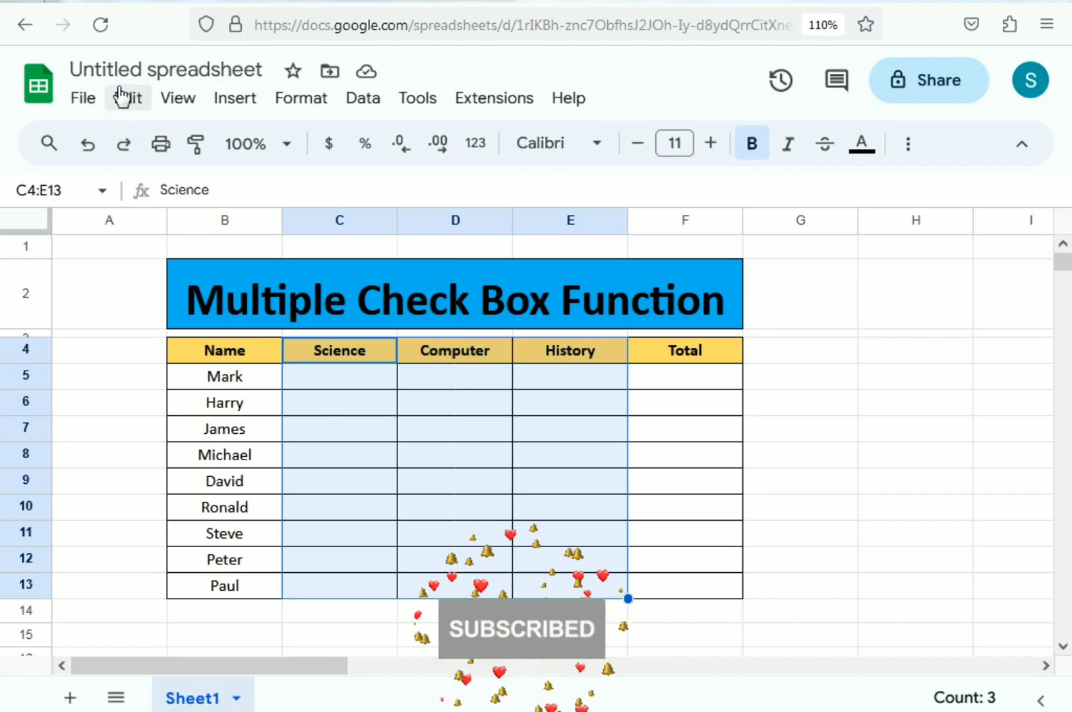
left_click_drag(665, 376, 676, 586)
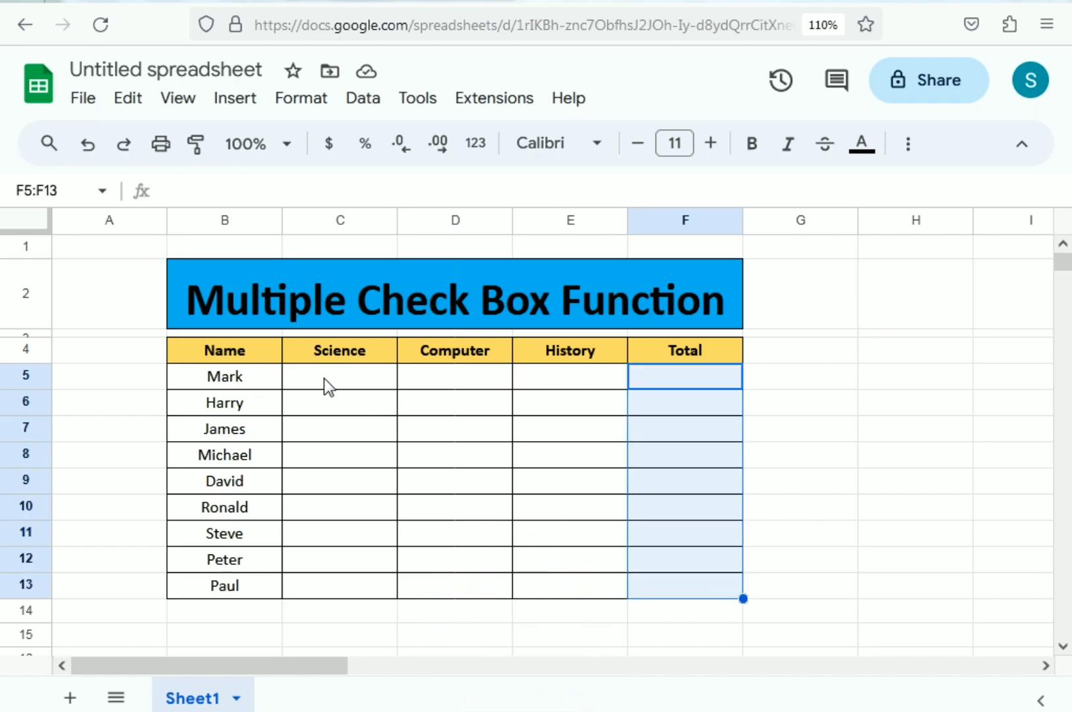
Insert checkboxes into the Science, Computer and History cells C5:E13.
left_click_drag(327, 381, 553, 426)
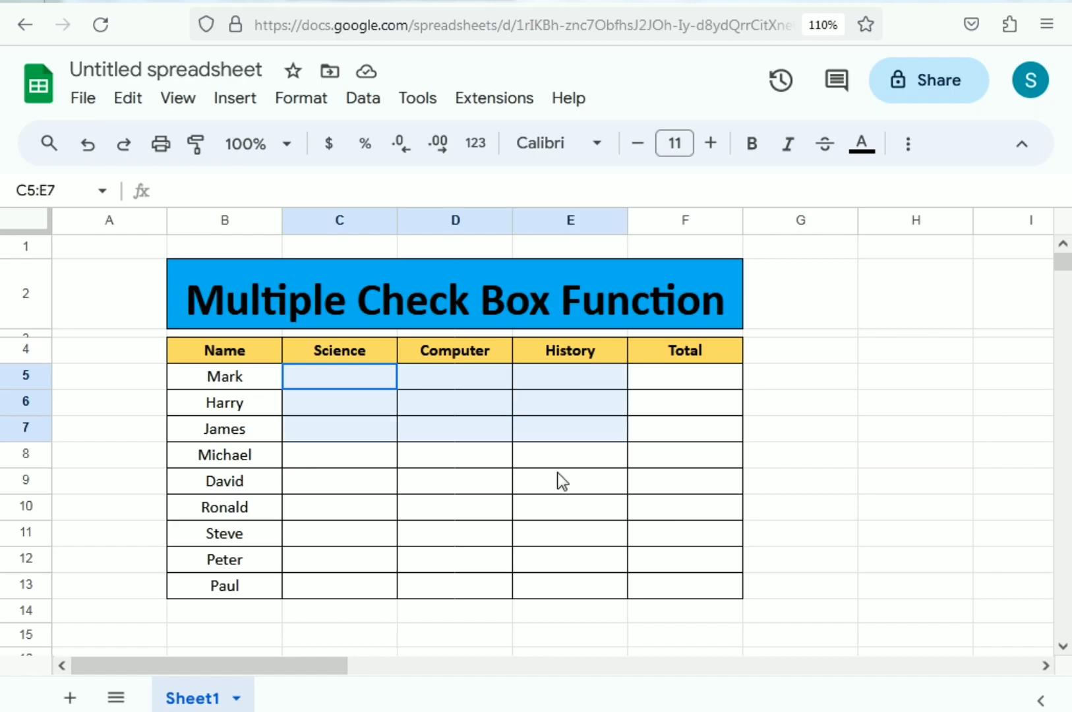
left_click_drag(561, 480, 563, 588)
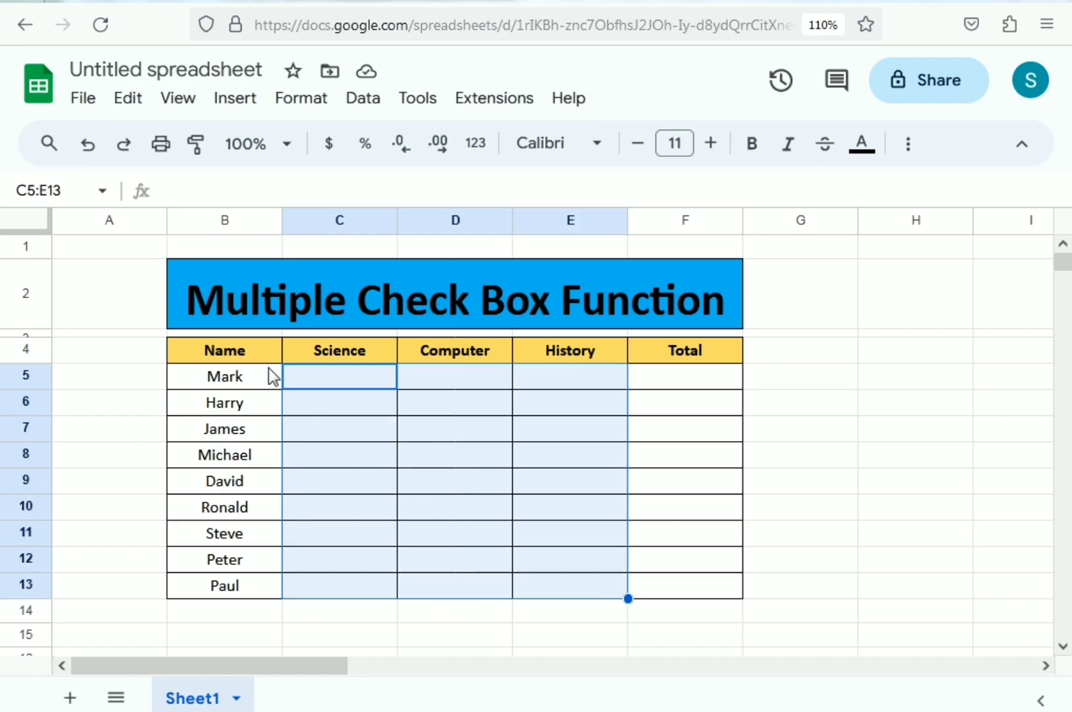
left_click(235, 98)
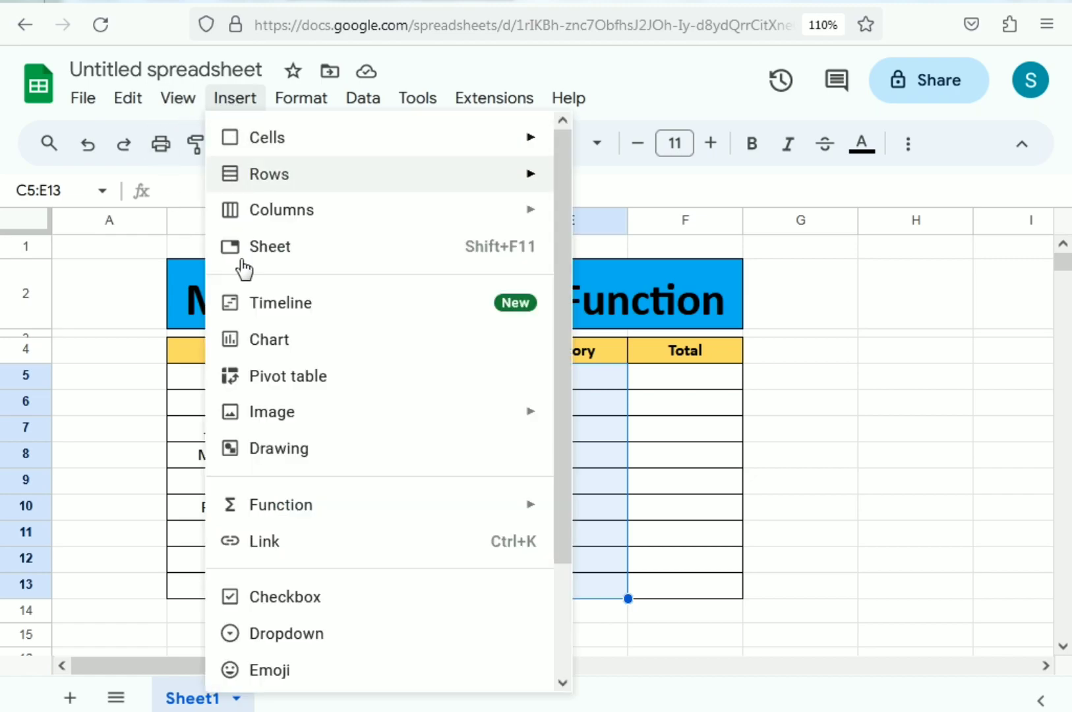
left_click(293, 598)
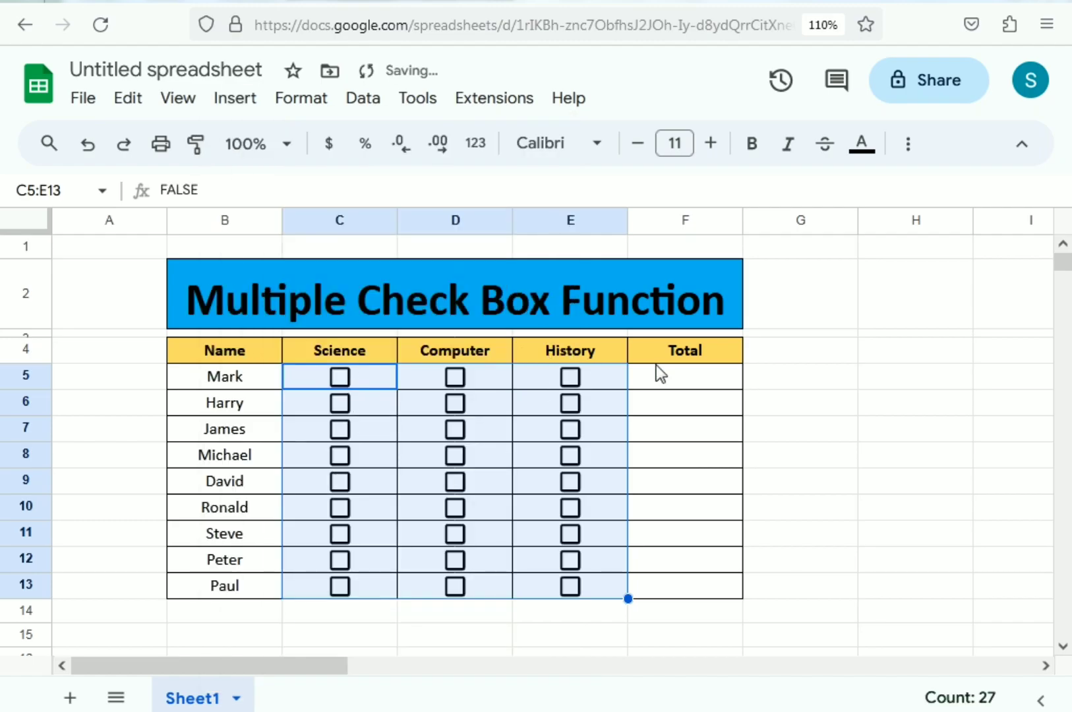
left_click(665, 382)
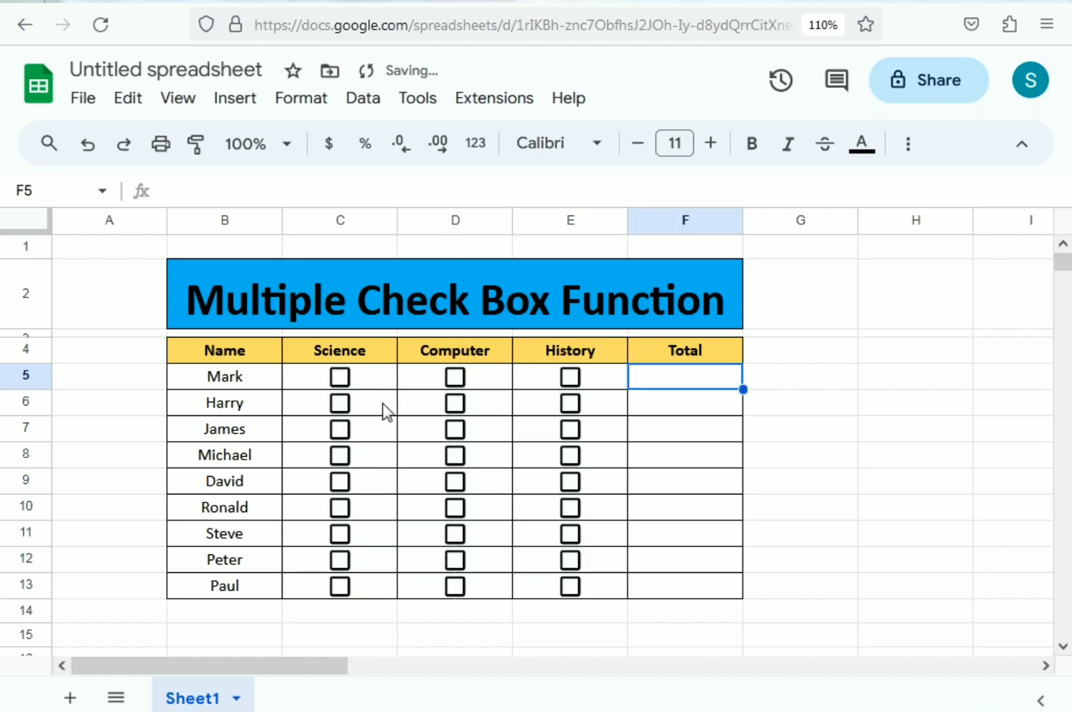
left_click(340, 377)
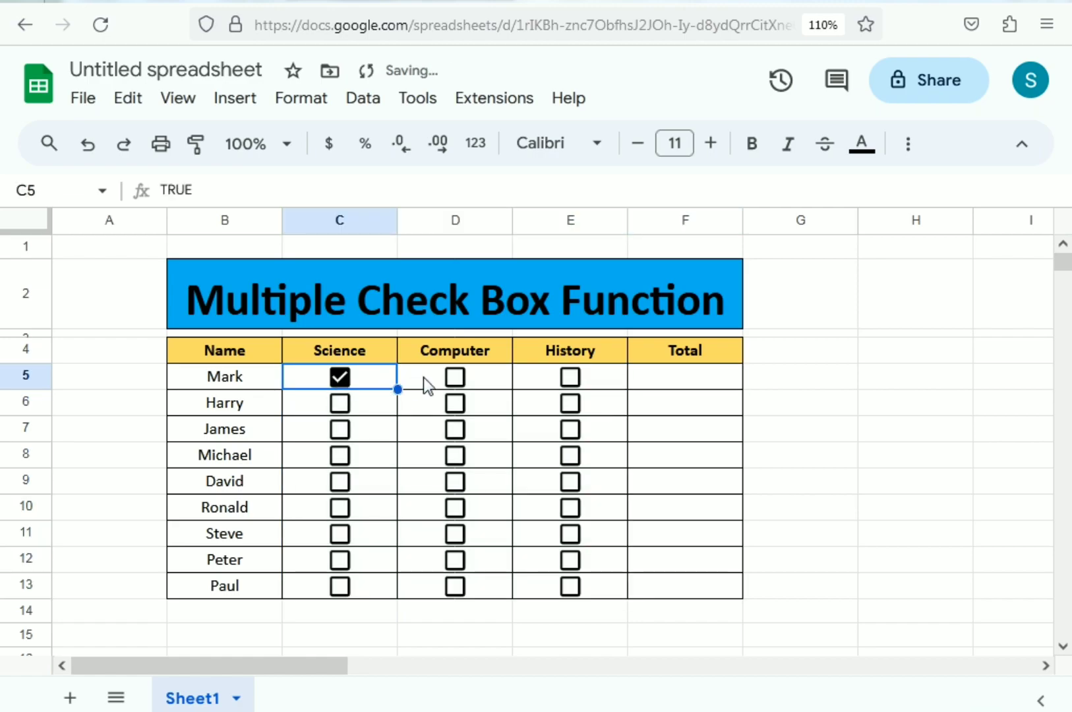
left_click(453, 378)
left_click(569, 377)
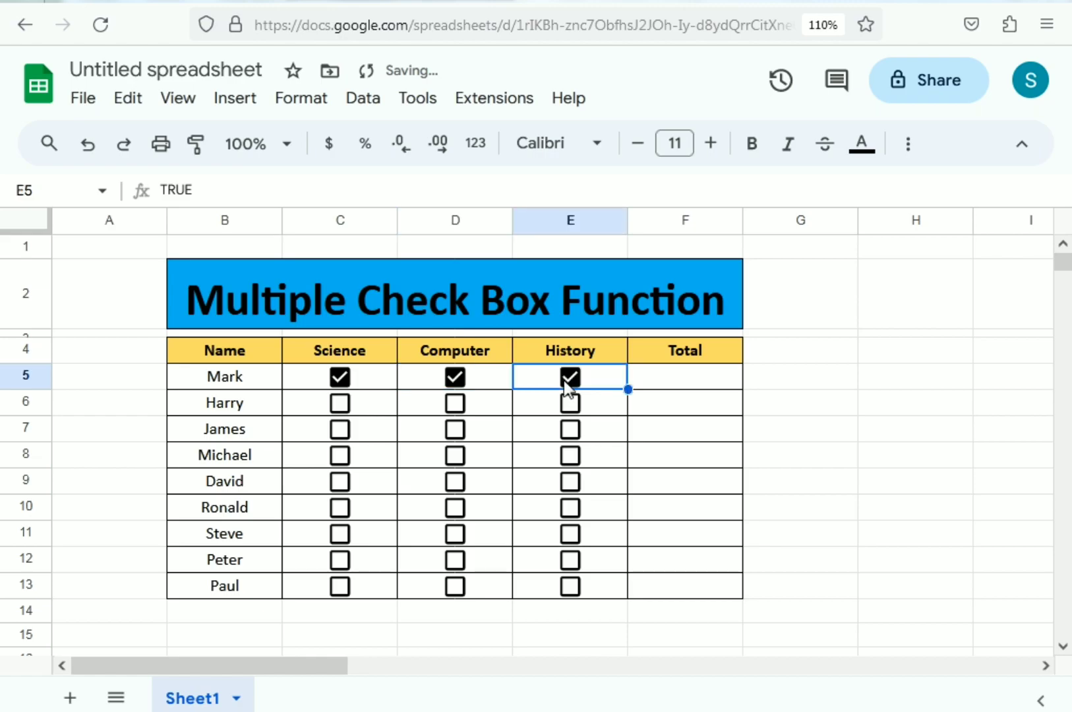
key("space")
left_click(455, 378)
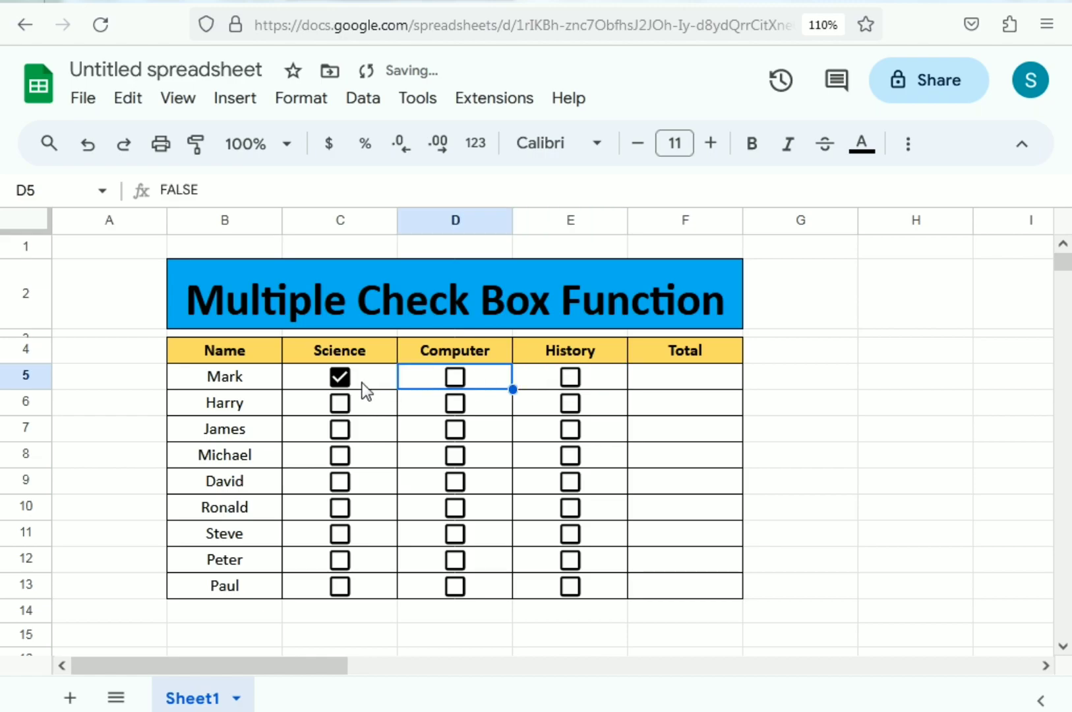
left_click(340, 378)
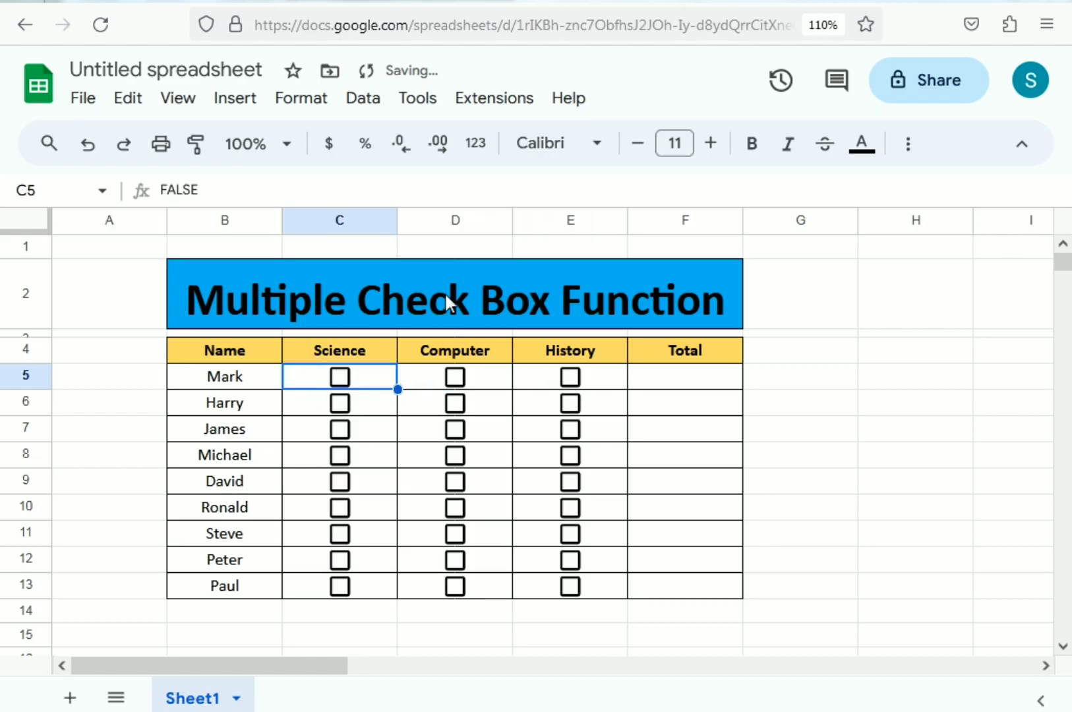
left_click(662, 378)
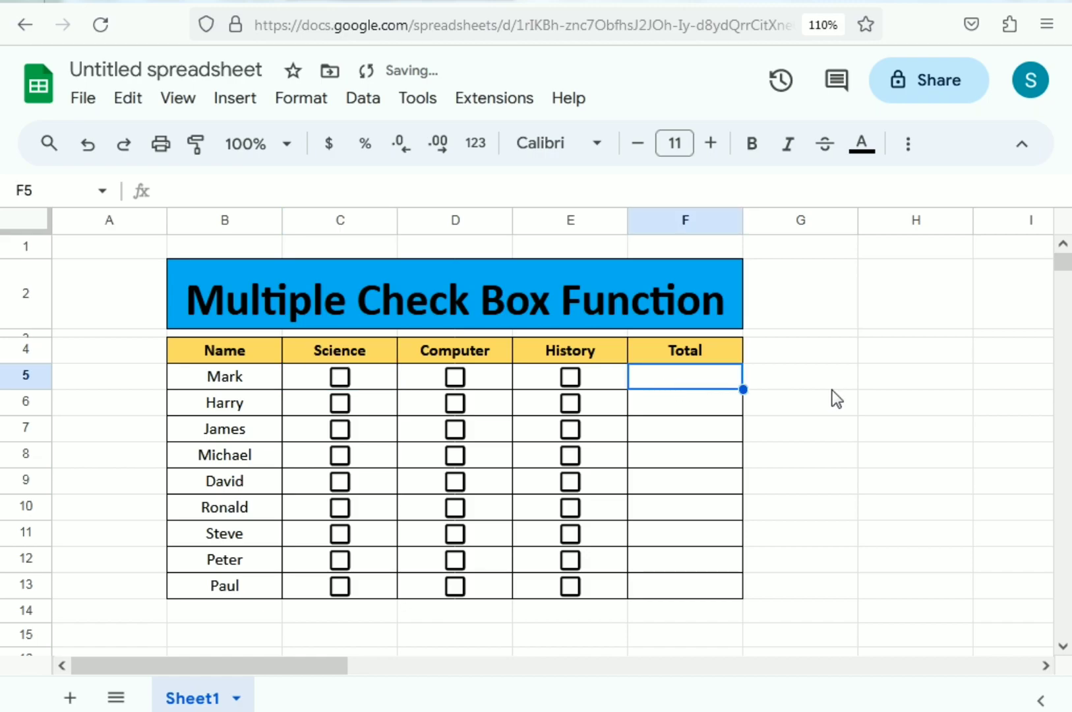
type("=")
Enter =COUNTIF(C5:E5,"TRUE") in Mark's Total cell F5, showing 0.
key("BackSpace")
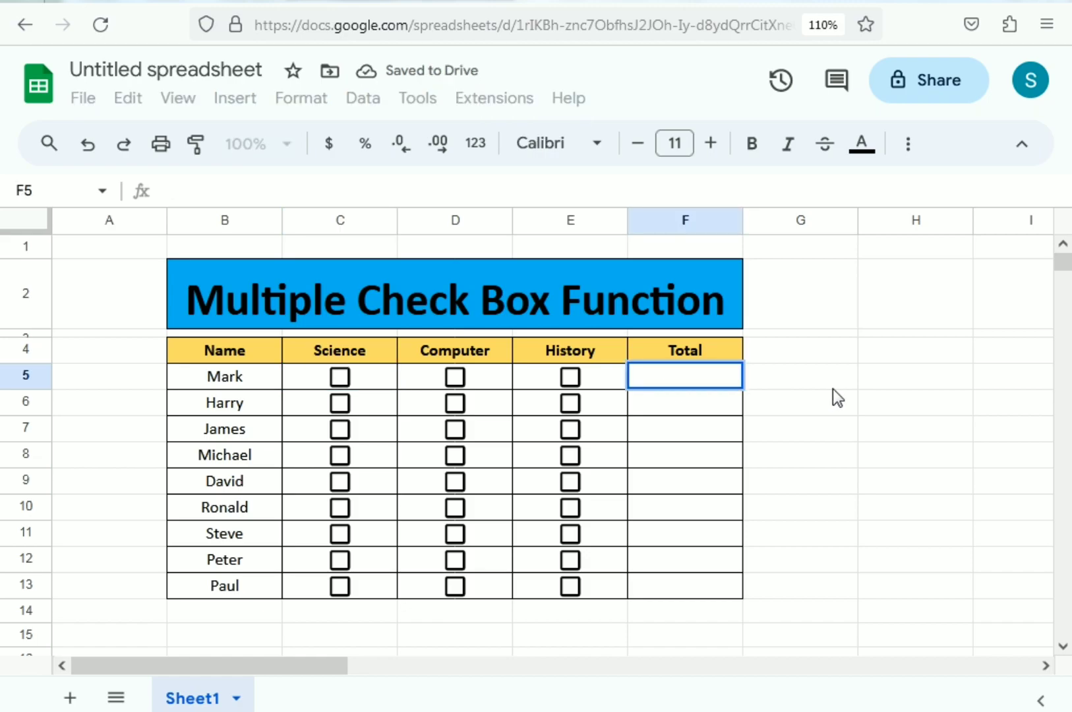
type("=COU")
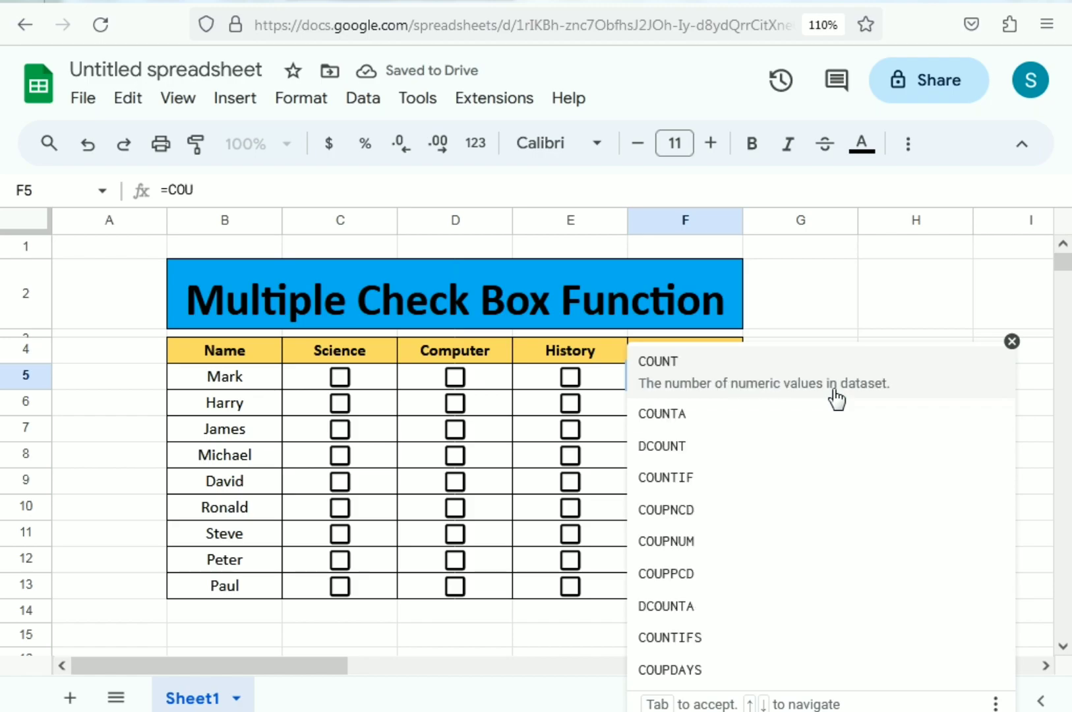
type("NTIF")
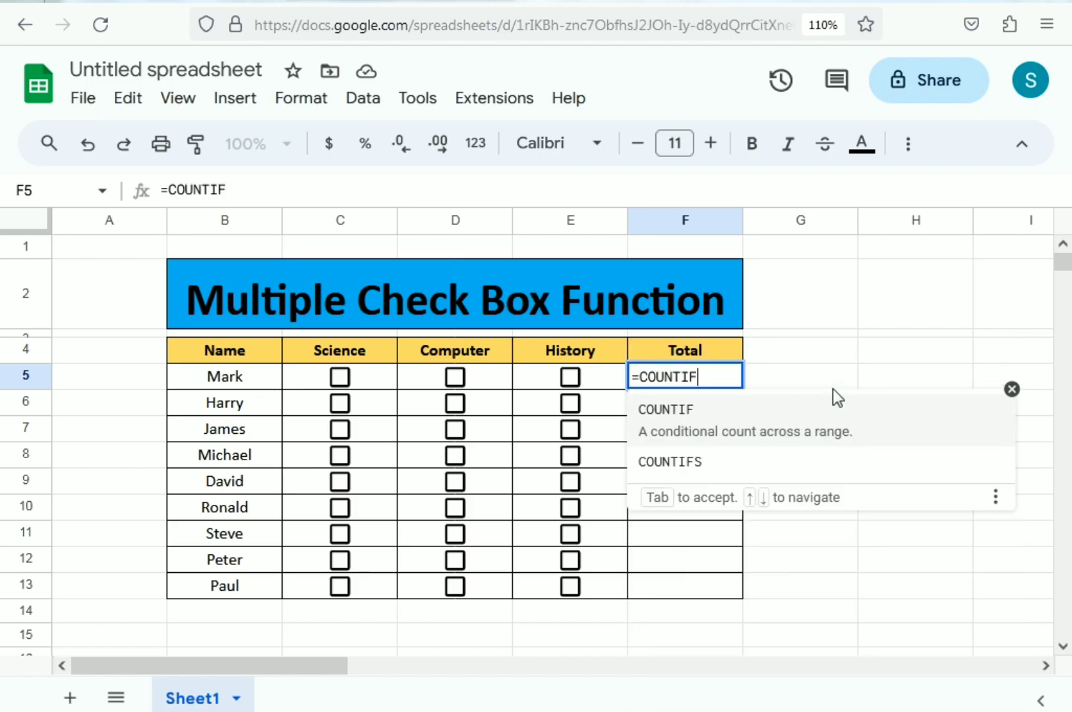
type("(")
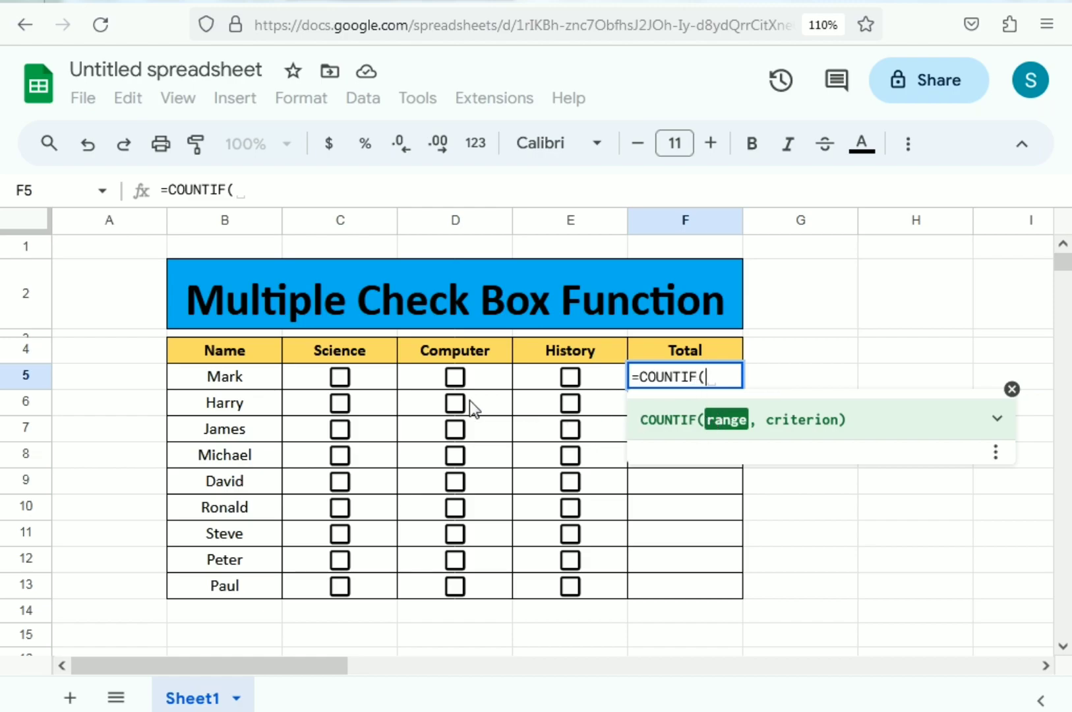
left_click_drag(325, 377, 555, 382)
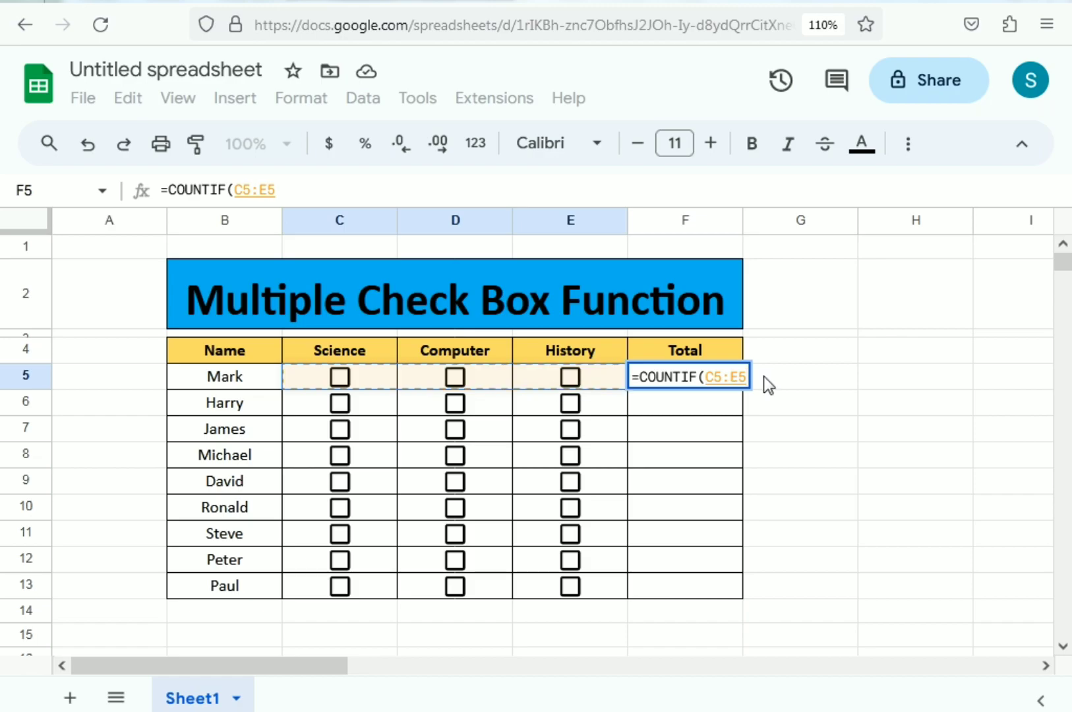
type(", ")
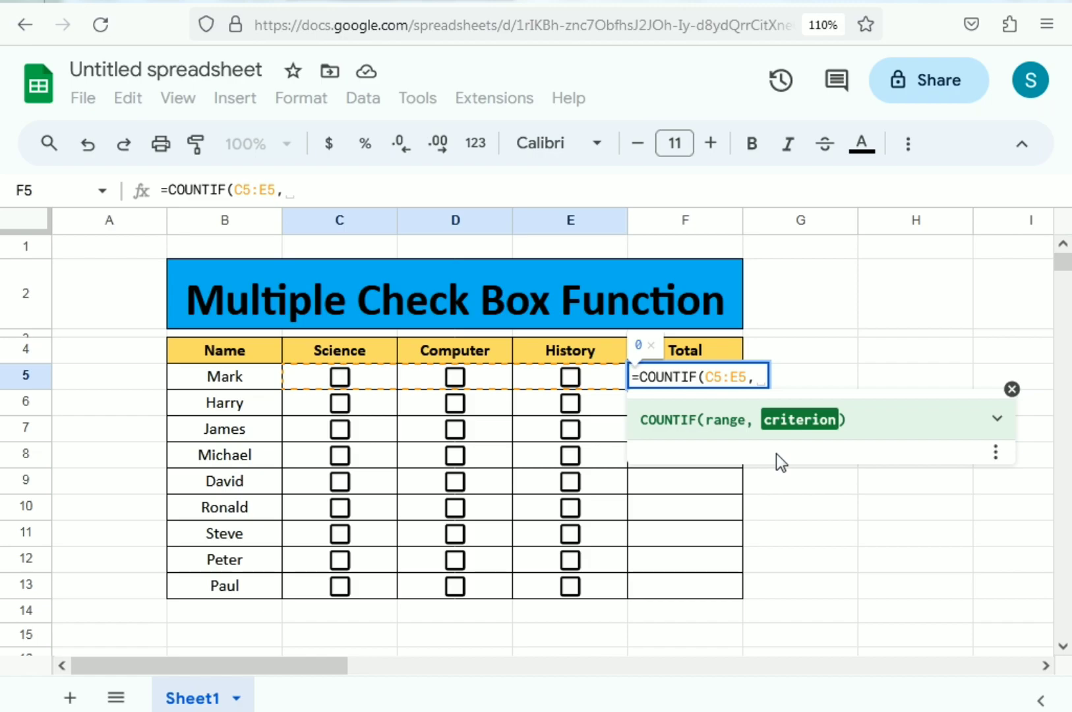
type("\"TRUE")
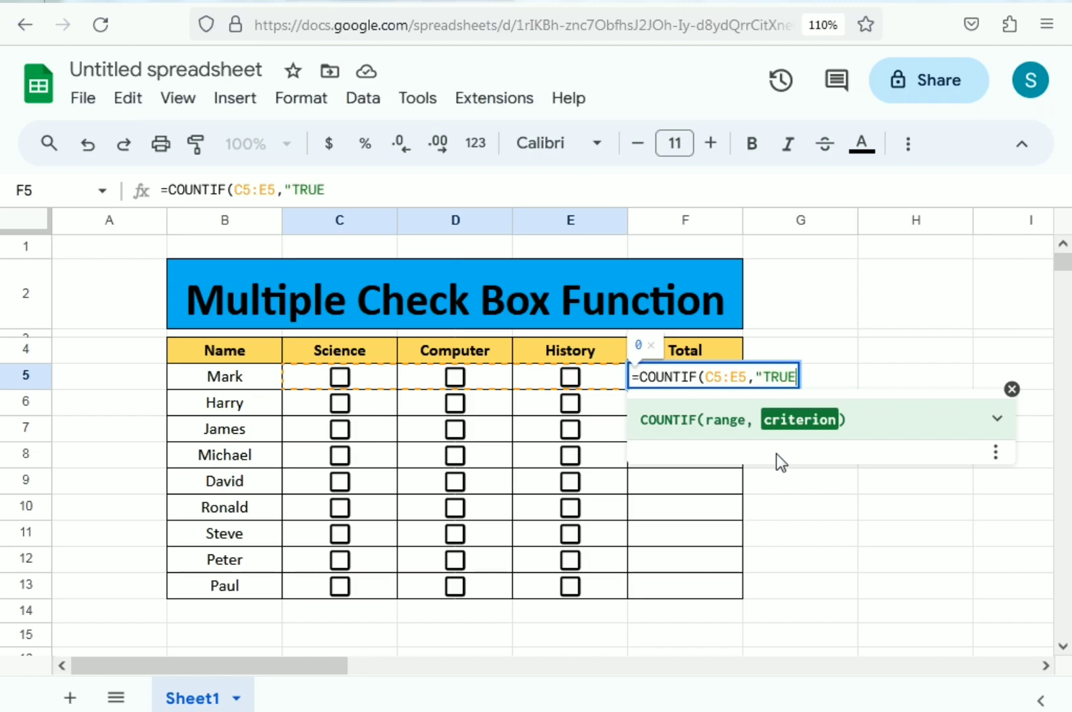
type("\")")
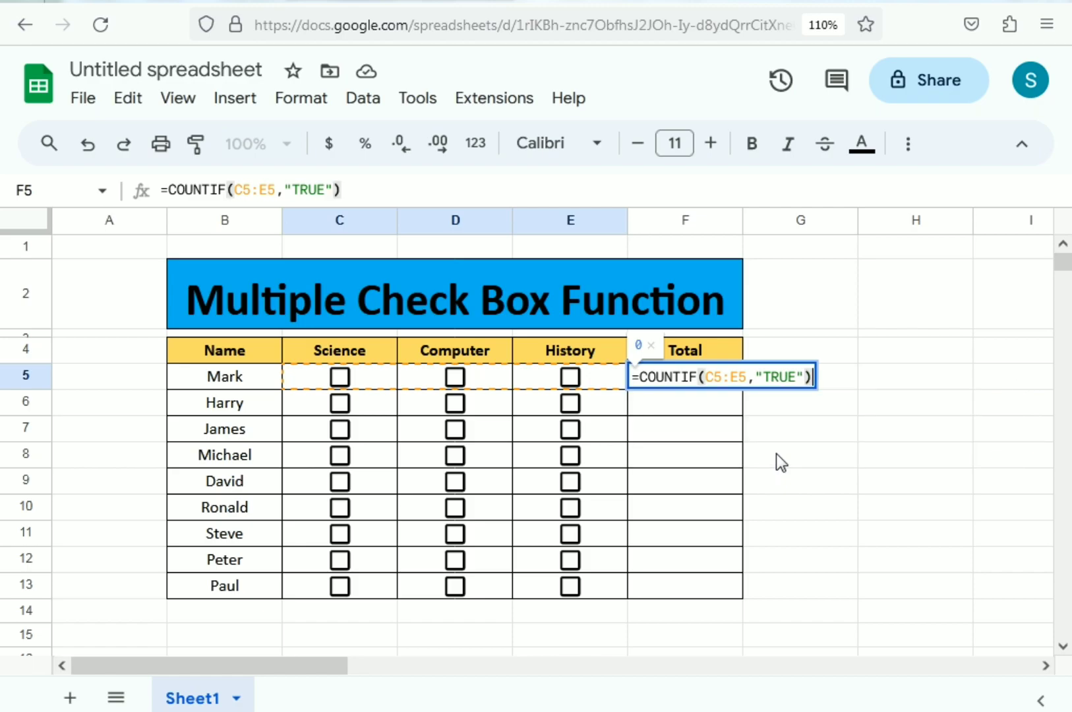
key("Return")
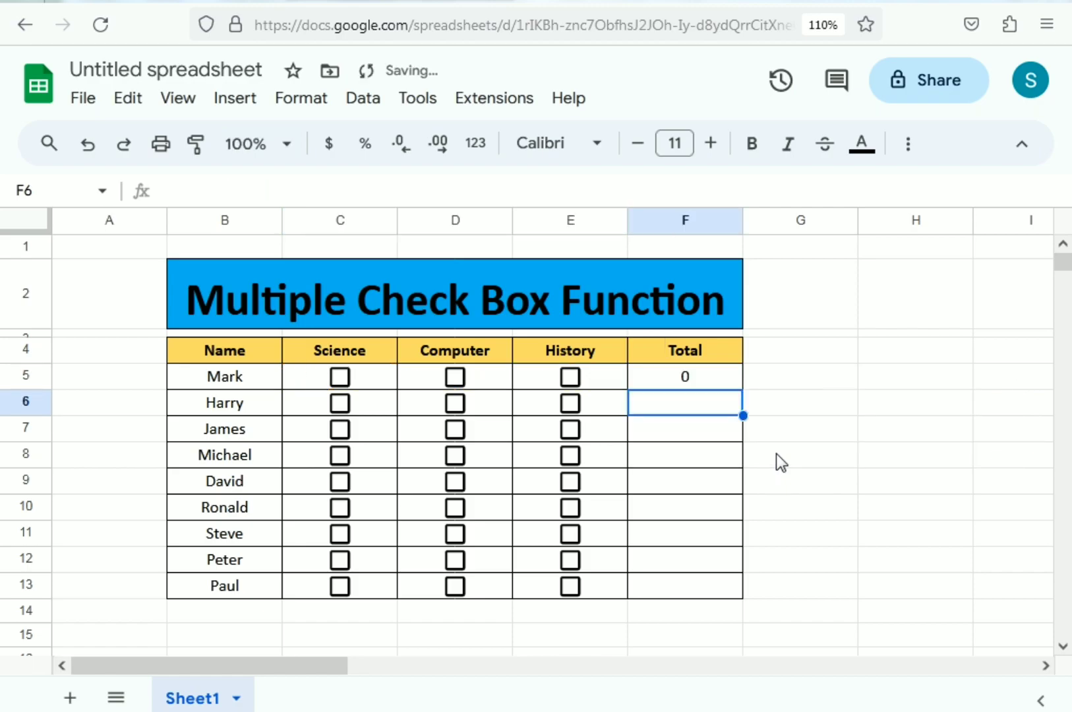
Fill the COUNTIF Total formula from F5 down to F13 so every student shows 0.
left_click(726, 376)
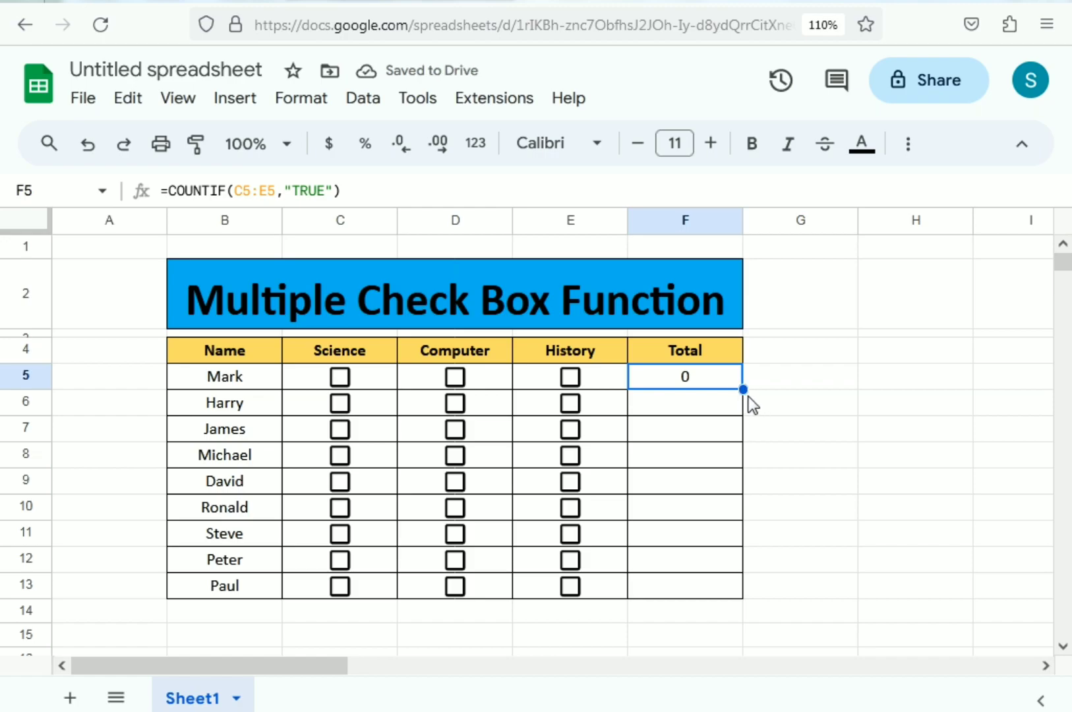
left_click_drag(743, 387, 723, 589)
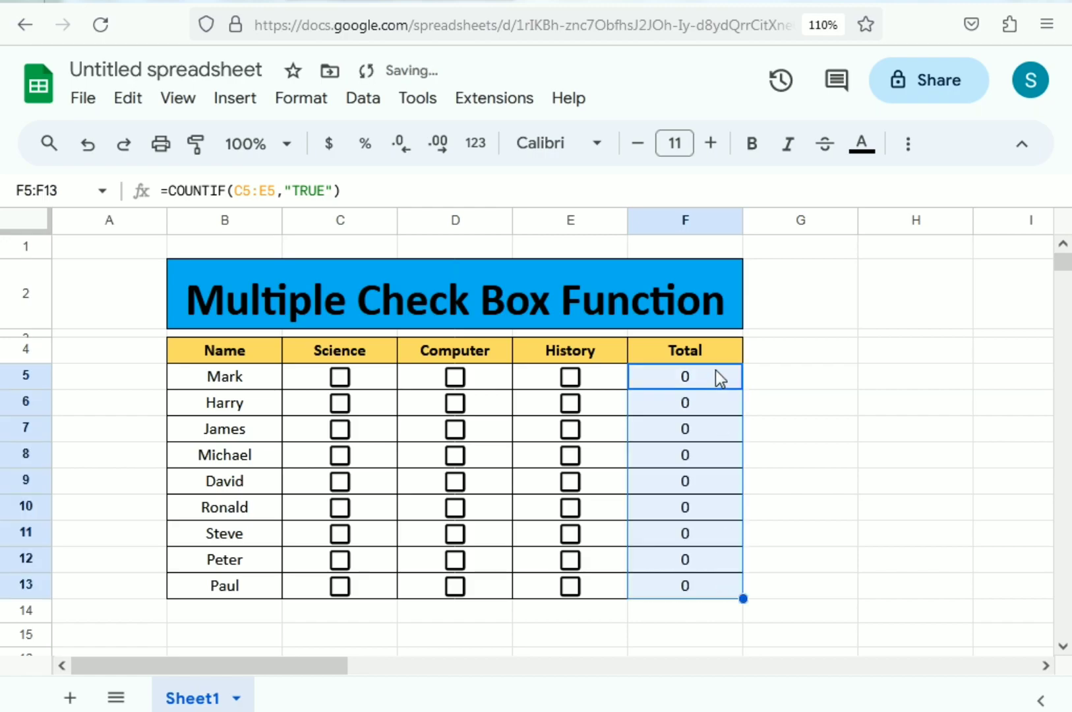
left_click(762, 459)
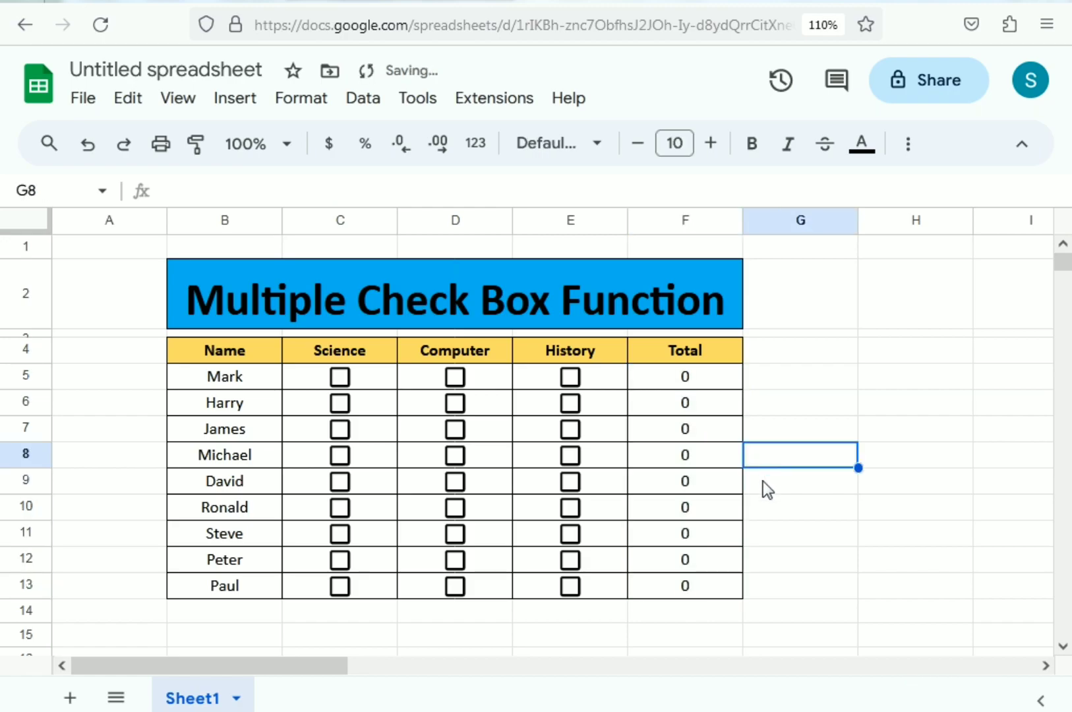
Tick Mark's Science and Computer boxes, leaving History unticked, for a Total of 2.
left_click(339, 375)
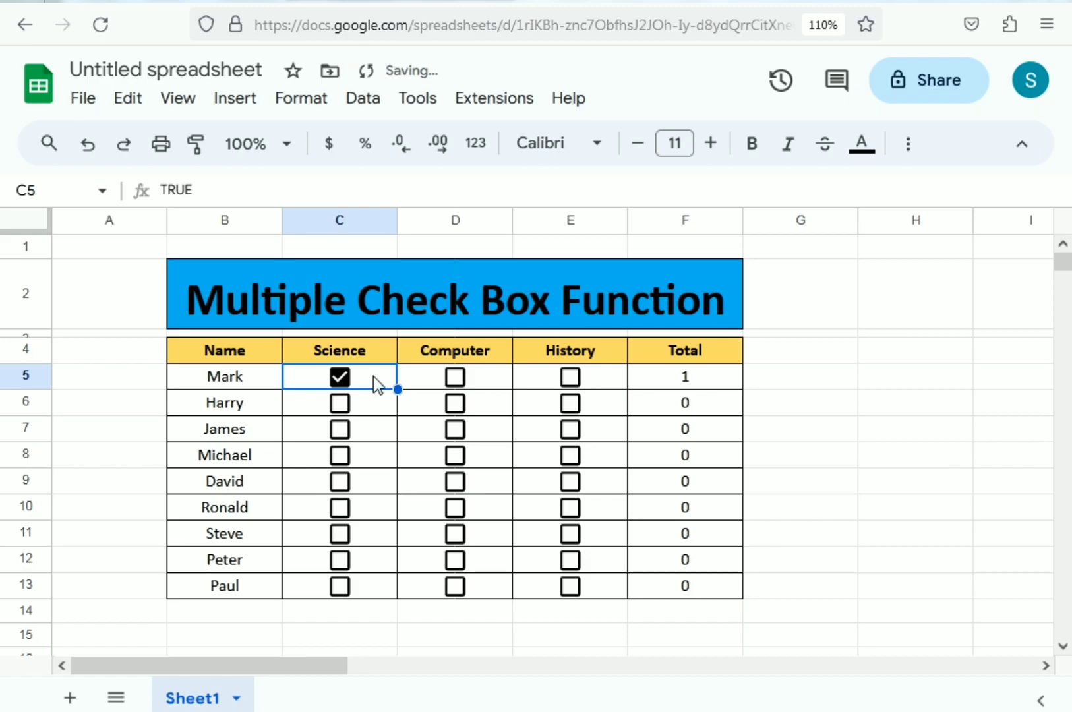
left_click(454, 377)
left_click(570, 376)
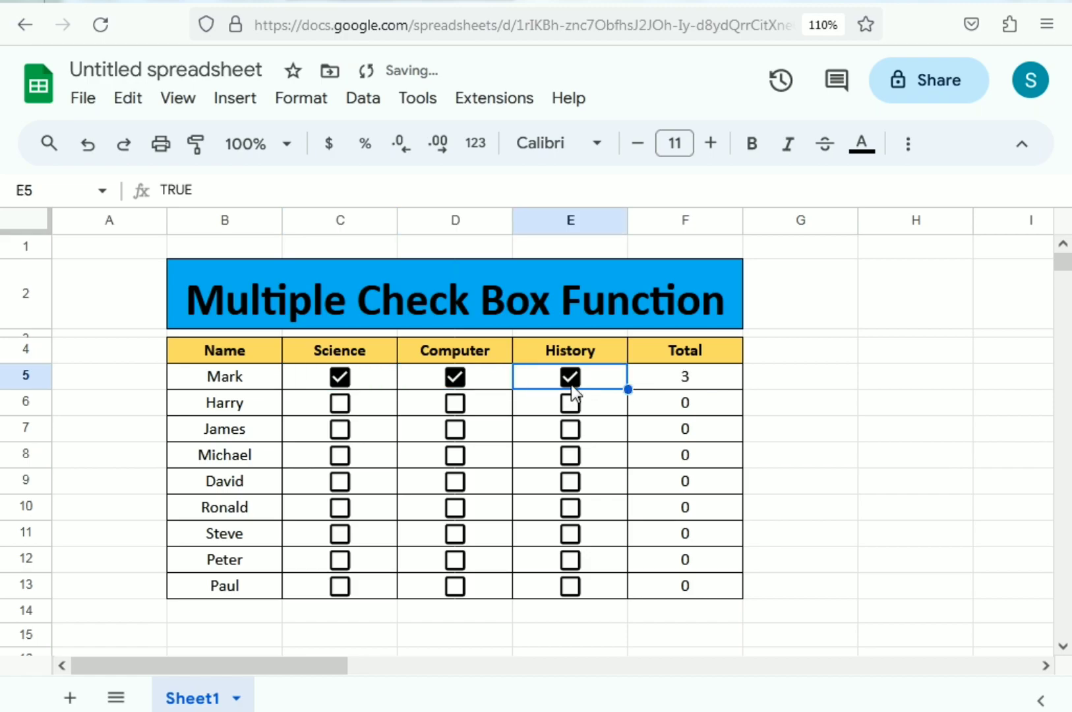
left_click(571, 377)
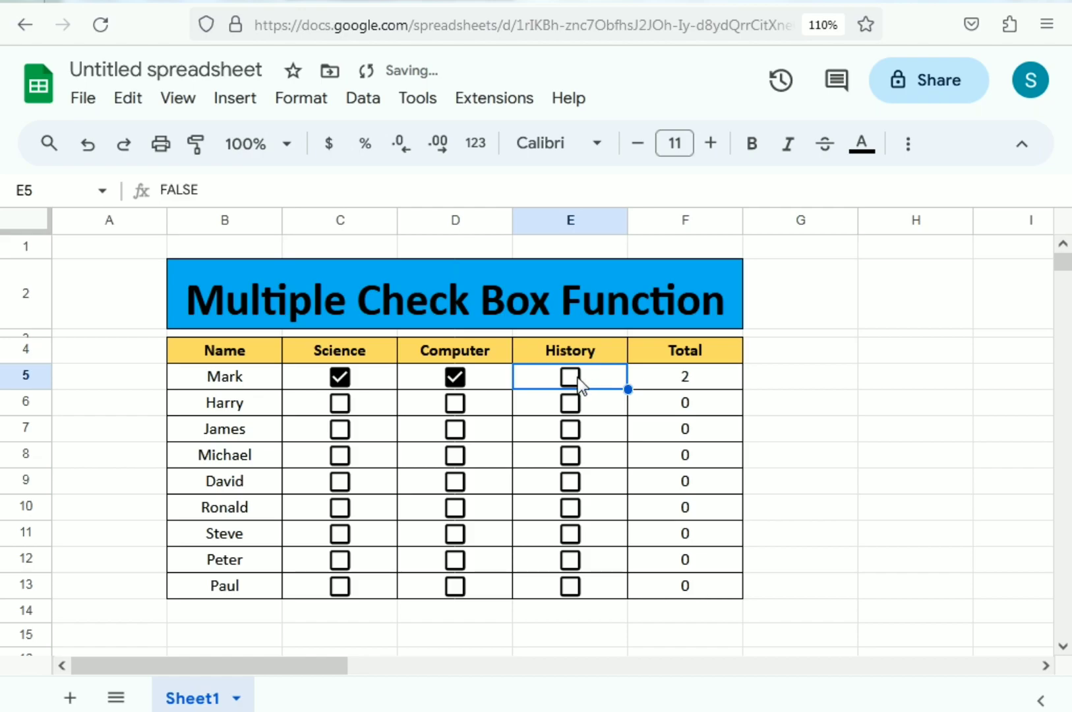
Tick all three of James's subjects and Michael's Science, giving Totals 3 and 1.
left_click(339, 429)
left_click(455, 428)
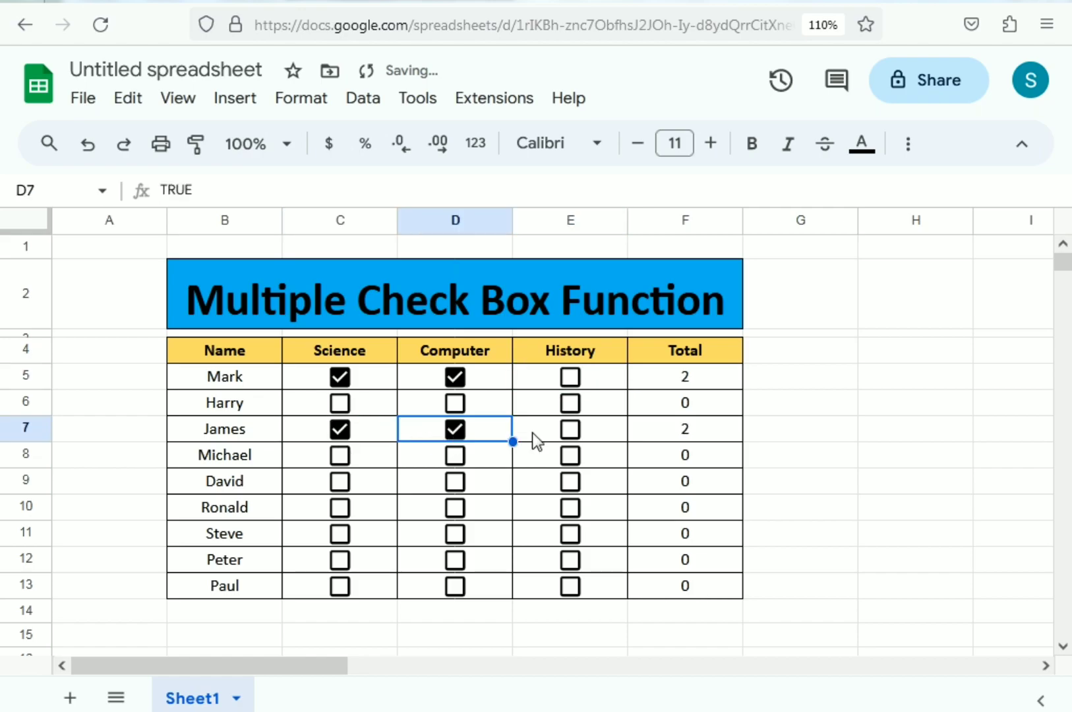
left_click(570, 429)
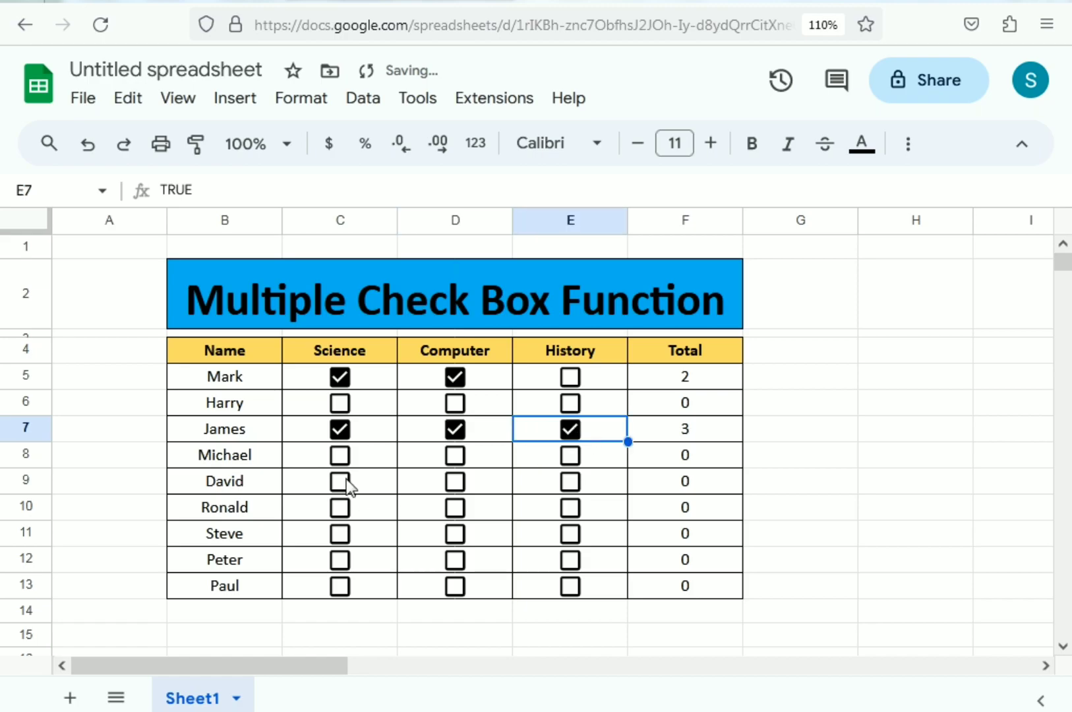
left_click(339, 456)
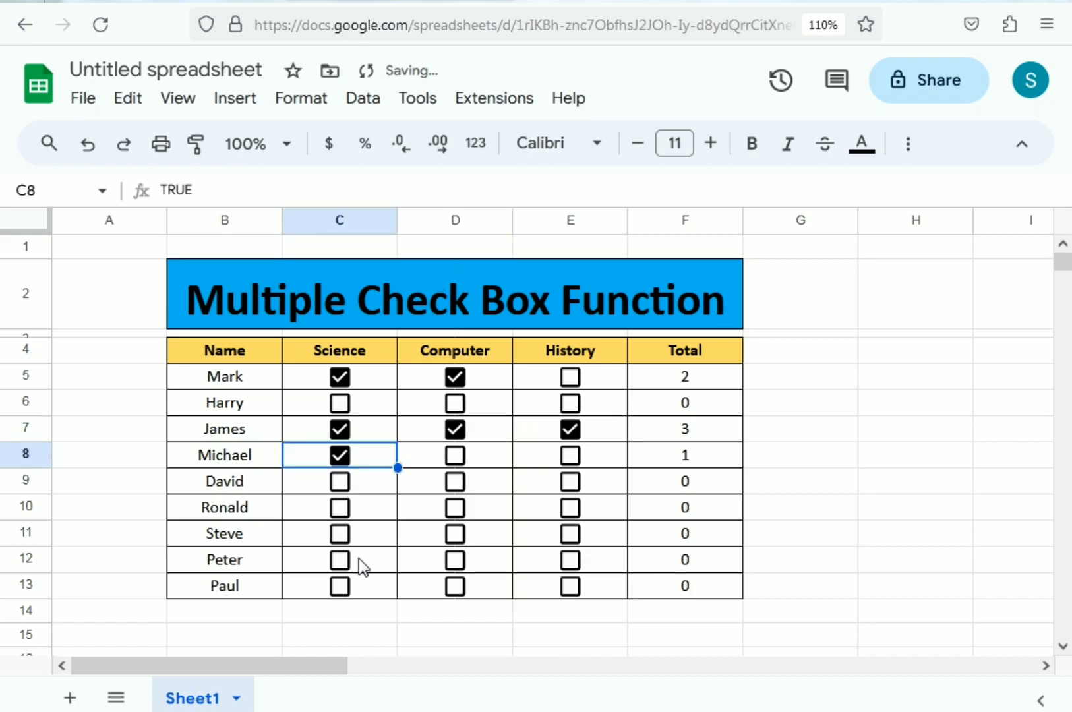
left_click(828, 452)
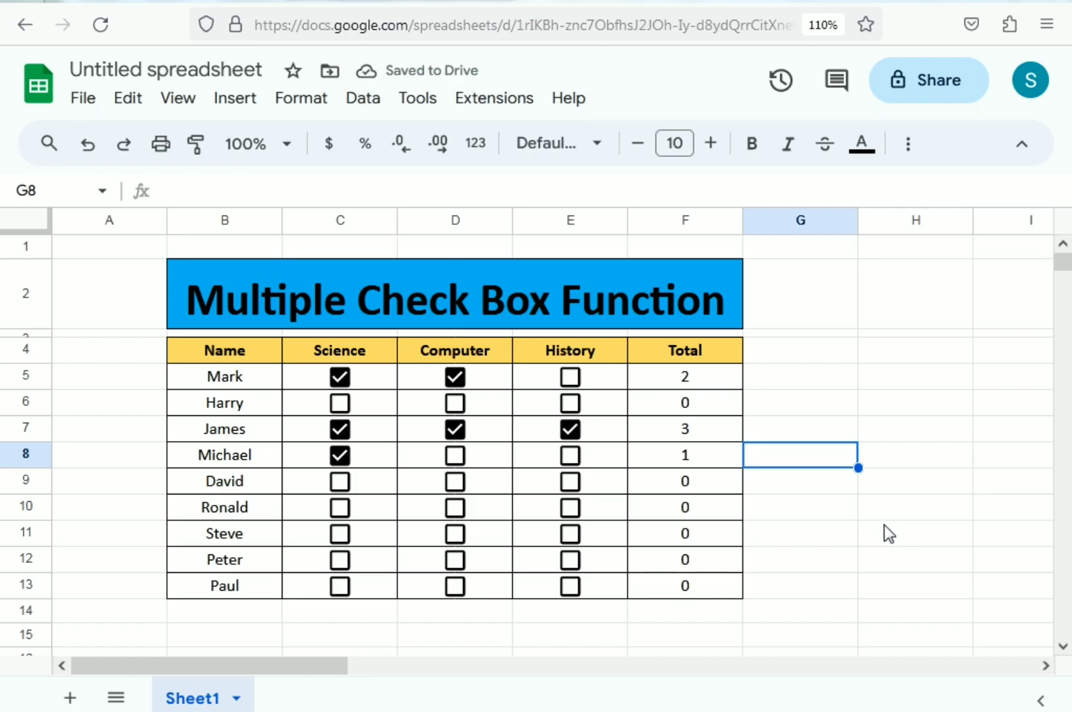
left_click(884, 525)
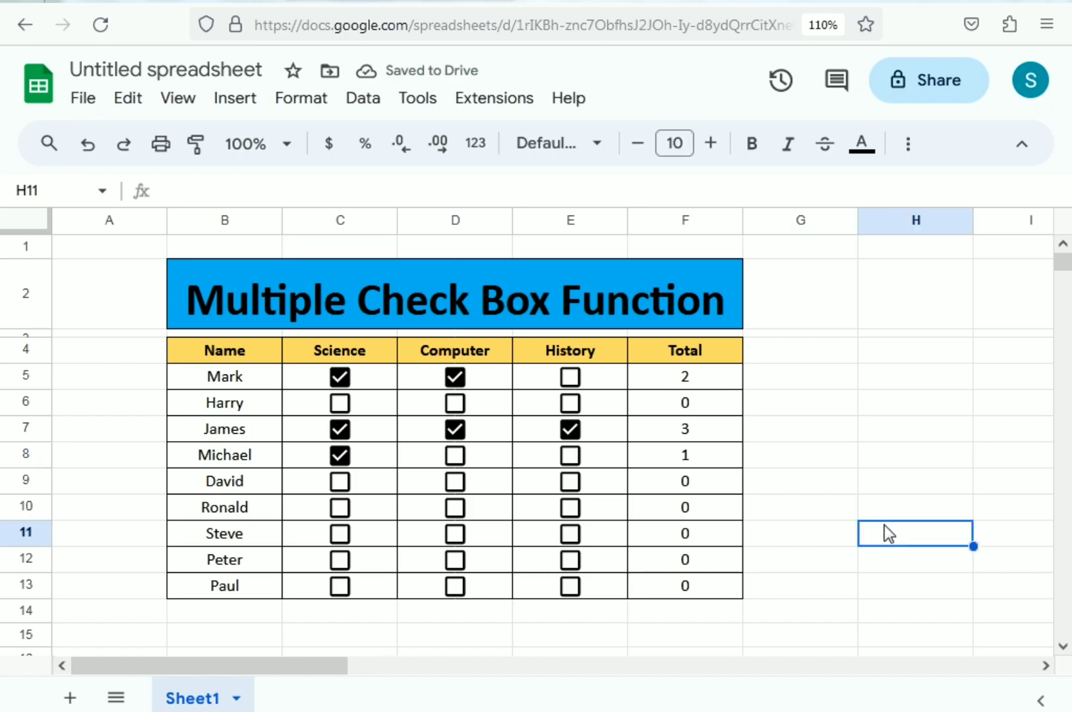